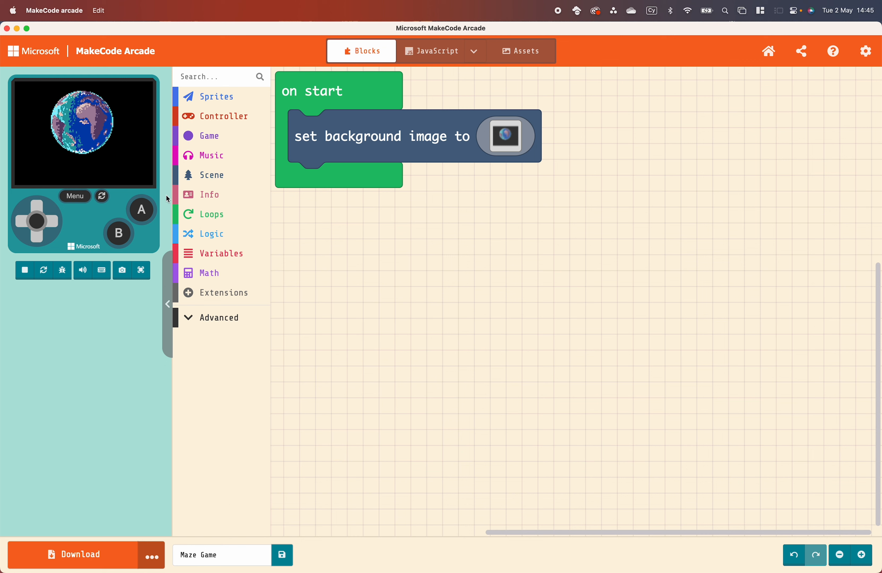
Add a Scene "set tilemap to" block inside on start, directly below the background image block.
left_click(230, 175)
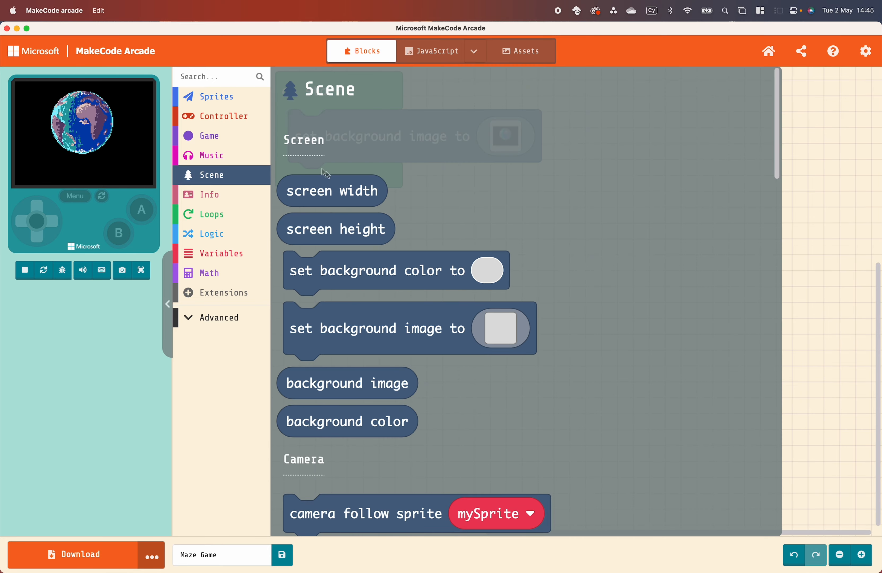
scroll(350, 236, "down", 3)
scroll(350, 236, "down", 1)
scroll(349, 237, "down", 20)
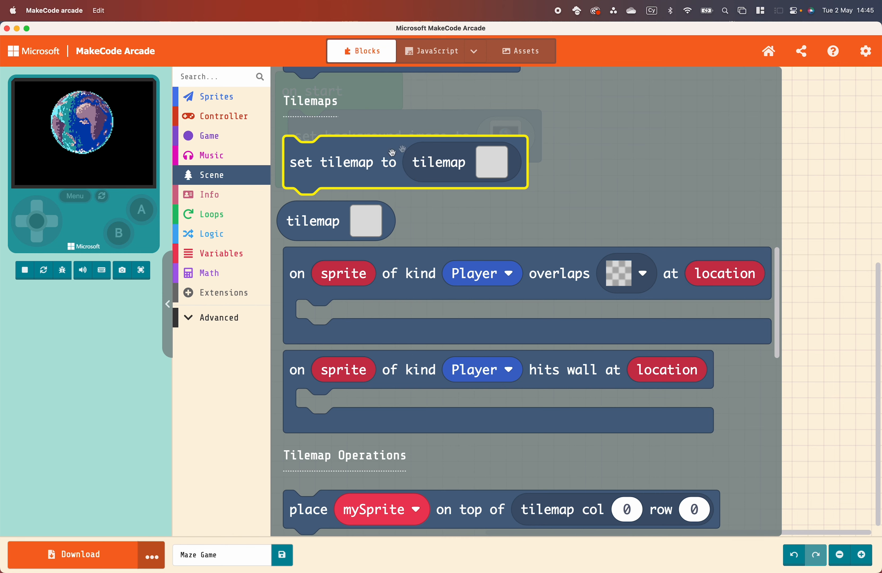
left_click_drag(369, 173, 379, 219)
left_click_drag(354, 97, 362, 105)
left_click(480, 282)
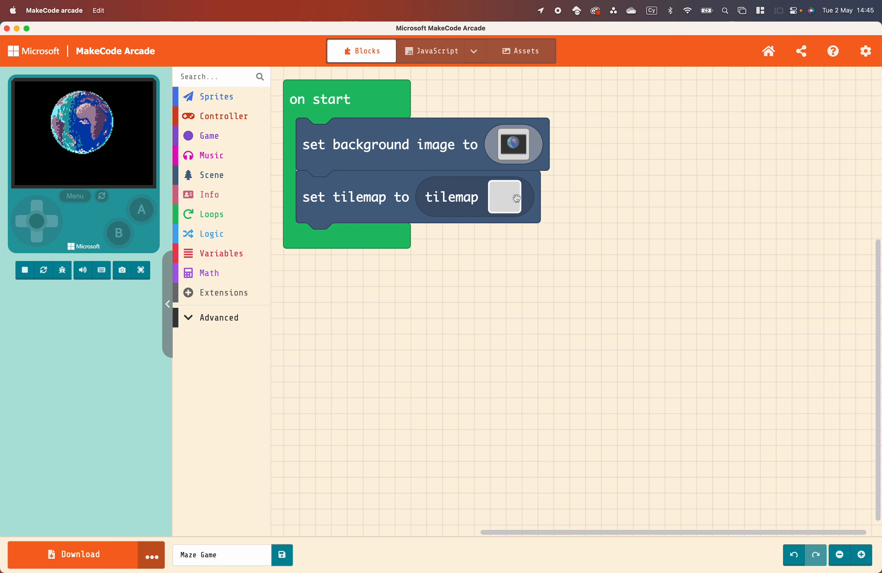
Open the tilemap block's empty map for editing and switch the tile gallery to the Dungeon category.
left_click(502, 197)
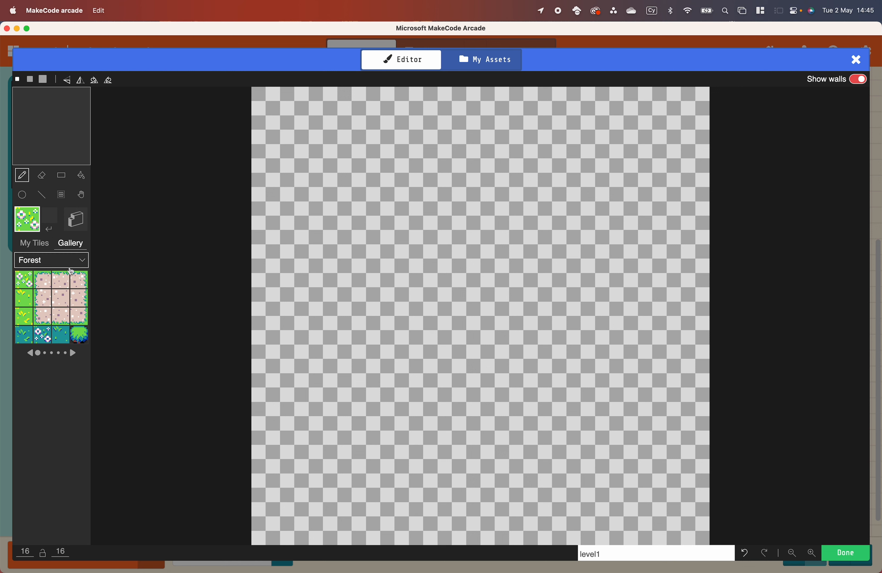
left_click(40, 245)
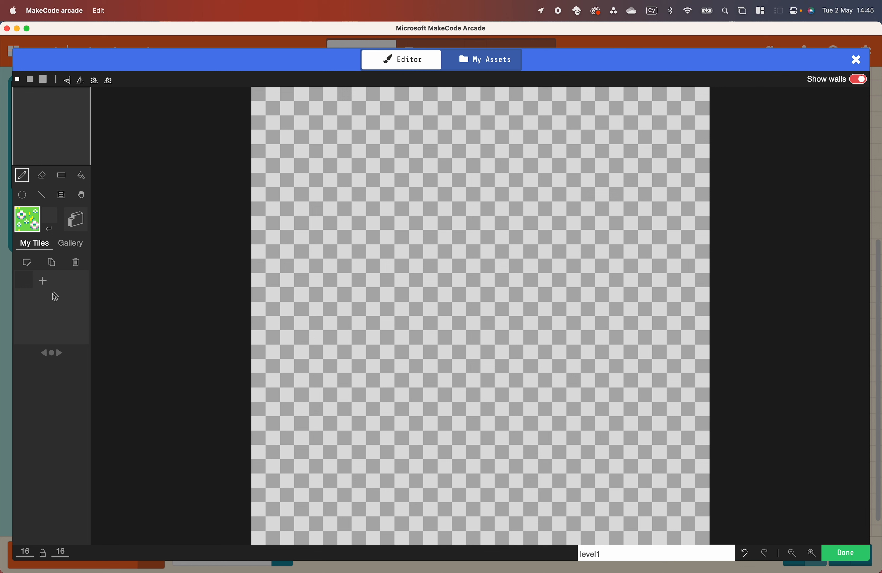
left_click(69, 250)
left_click(74, 353)
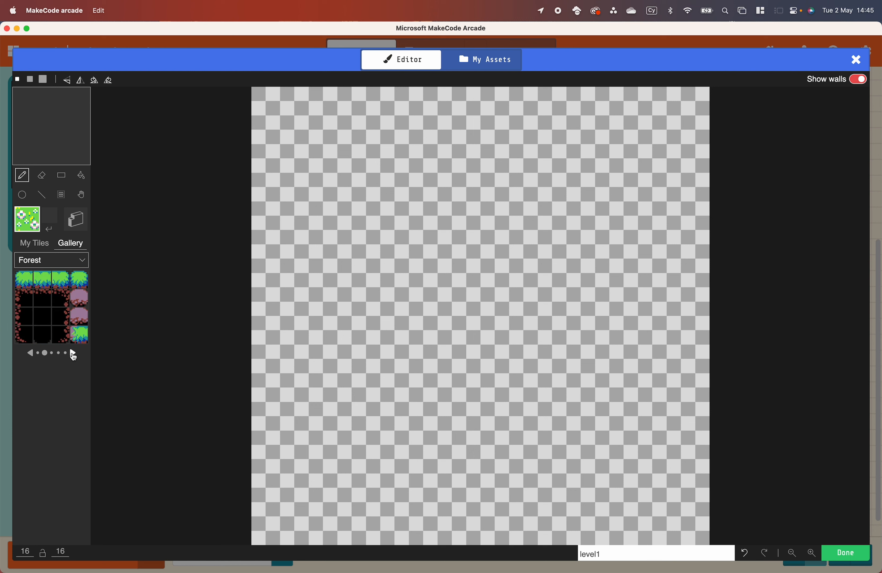
left_click(76, 260)
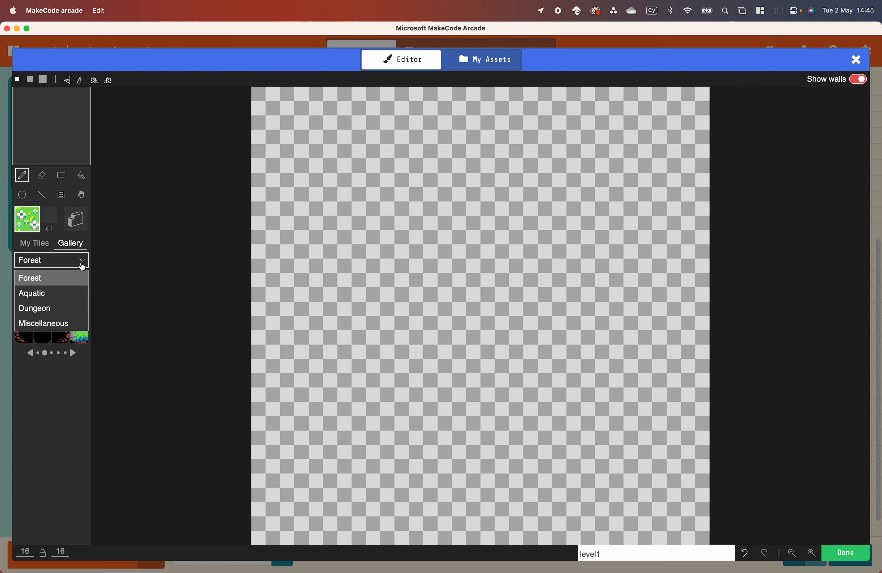
left_click(77, 311)
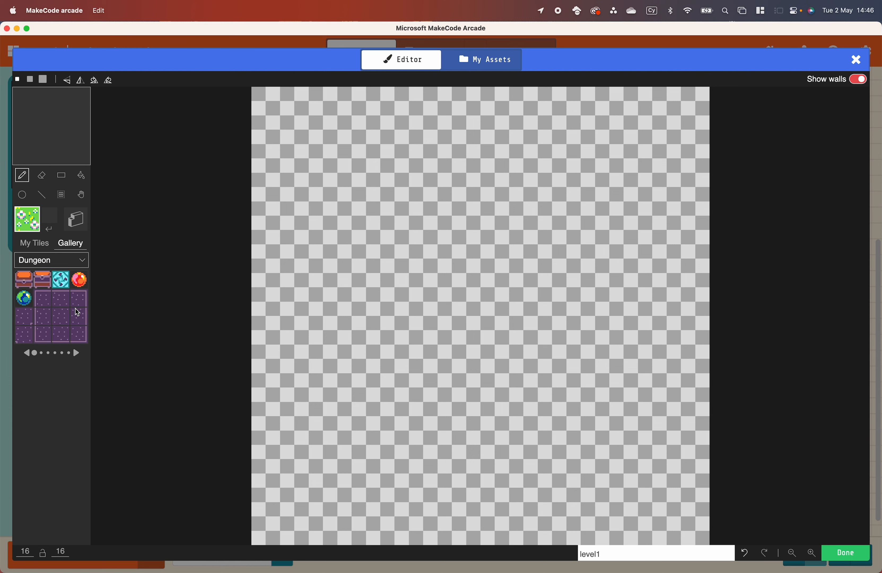
Draw a one-tile-thick rectangle of the teal swirl tile around the full edge of the 16 by 16 tilemap.
left_click(63, 284)
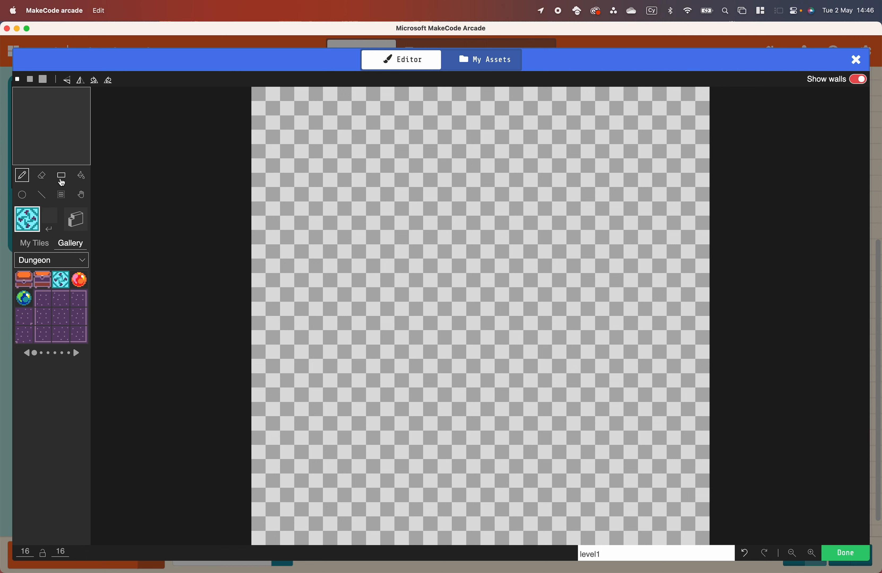
left_click(61, 180)
left_click_drag(267, 114, 701, 528)
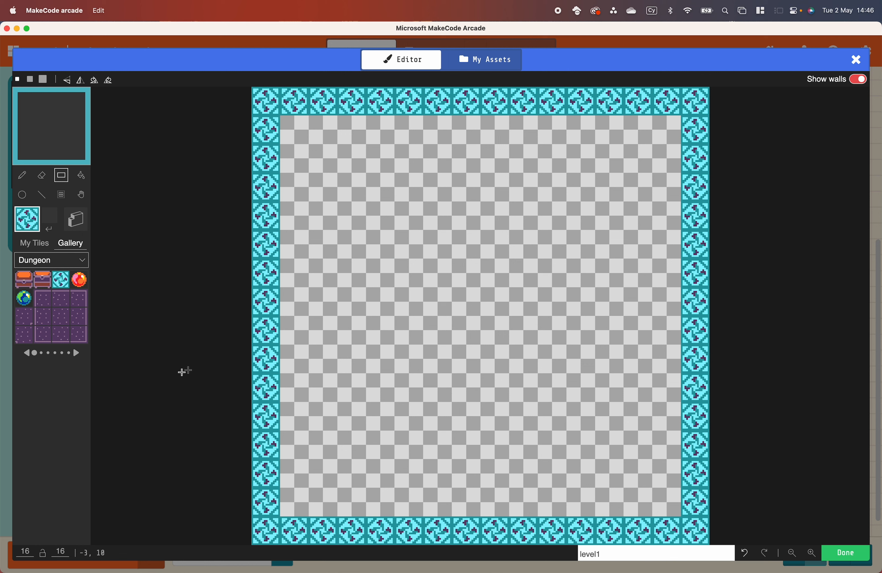
left_click(62, 553)
left_click(29, 552)
left_click(63, 551)
left_click(31, 551)
left_click(58, 551)
left_click(30, 551)
Replace border tile (0, 1) with the plain purple Dungeon stone and border tile (15, 14) with the plain light stone.
left_click(77, 354)
left_click(77, 354)
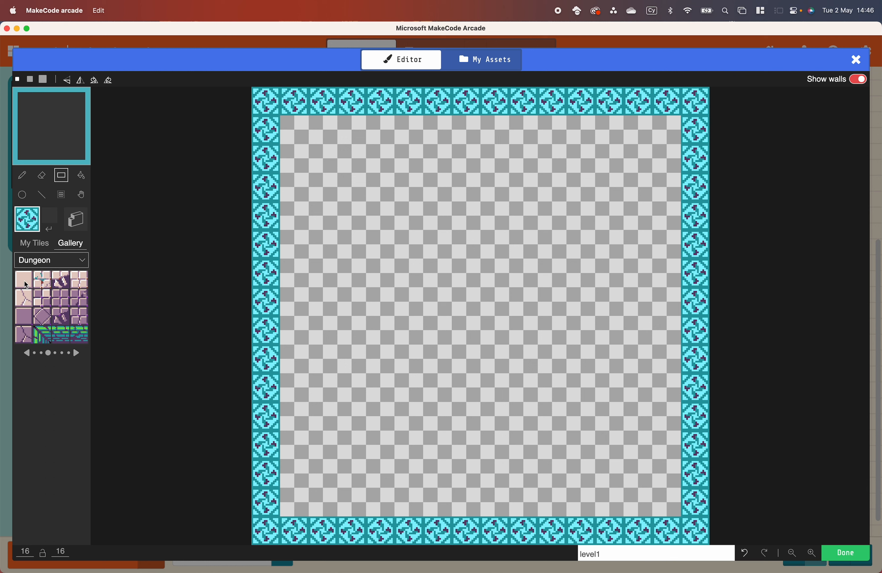
left_click(24, 315)
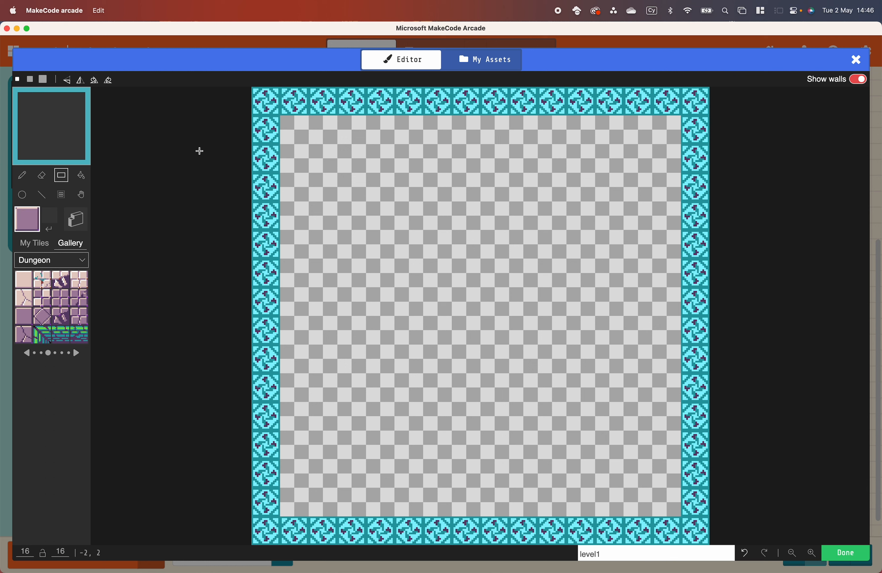
left_click(260, 134)
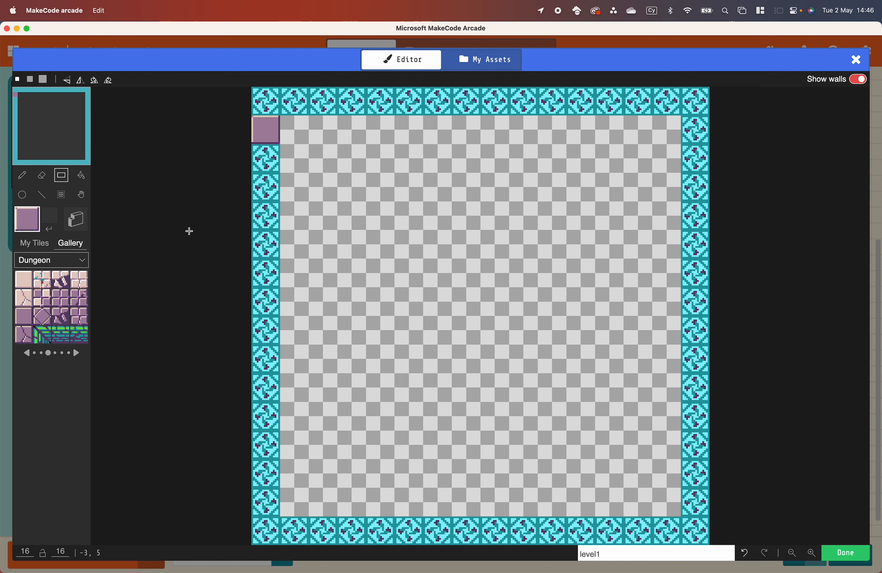
left_click(25, 283)
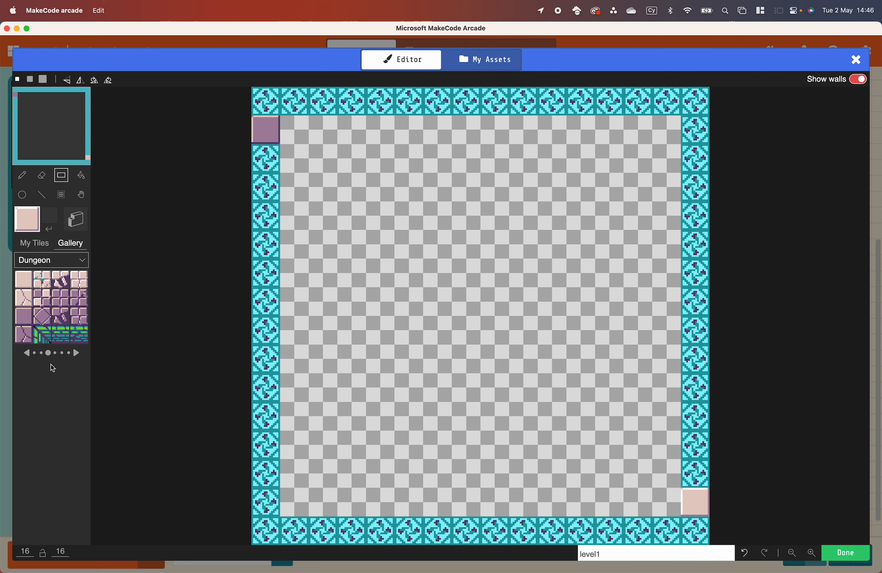
Draw teal swirl wall lines across columns 1–13 of rows 2 and 6 and columns 2–14 of row 4.
left_click(28, 354)
left_click(28, 353)
left_click(61, 280)
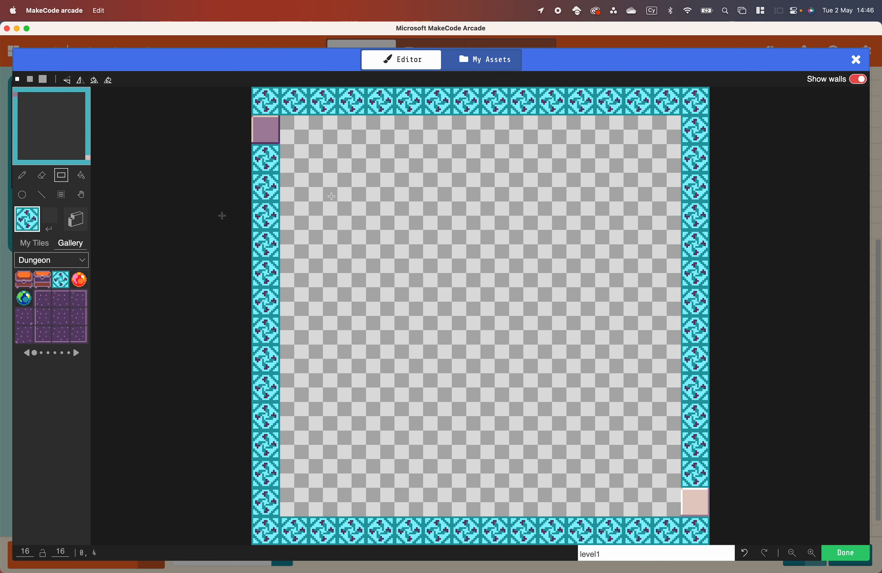
mouse_move(287, 163)
left_mouse_down()
mouse_move(629, 159)
mouse_move(671, 212)
mouse_move(465, 214)
mouse_move(353, 233)
mouse_move(330, 225)
left_mouse_up()
mouse_move(293, 273)
left_mouse_down()
mouse_move(654, 275)
mouse_move(645, 281)
left_mouse_up()
left_click_drag(668, 330, 329, 339)
left_click_drag(294, 388, 632, 389)
left_click(674, 443)
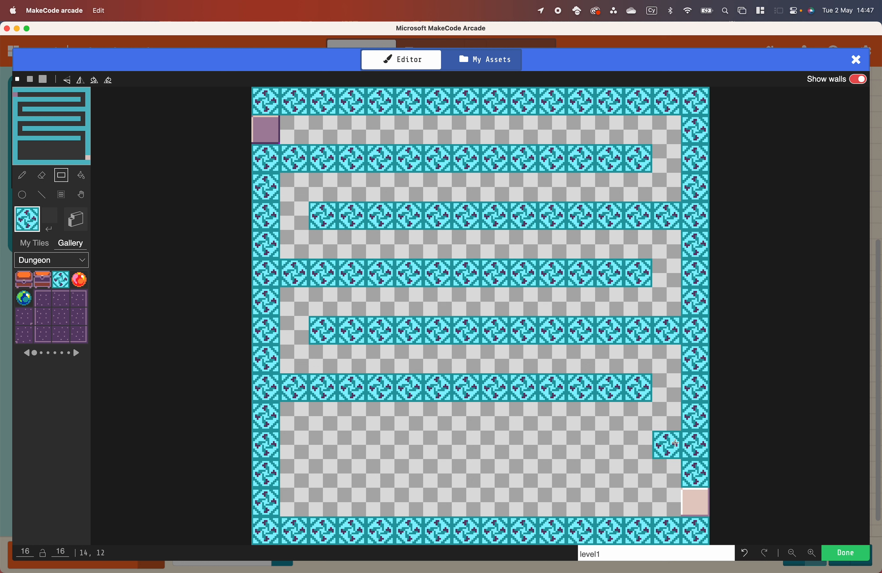
left_click_drag(675, 443, 329, 447)
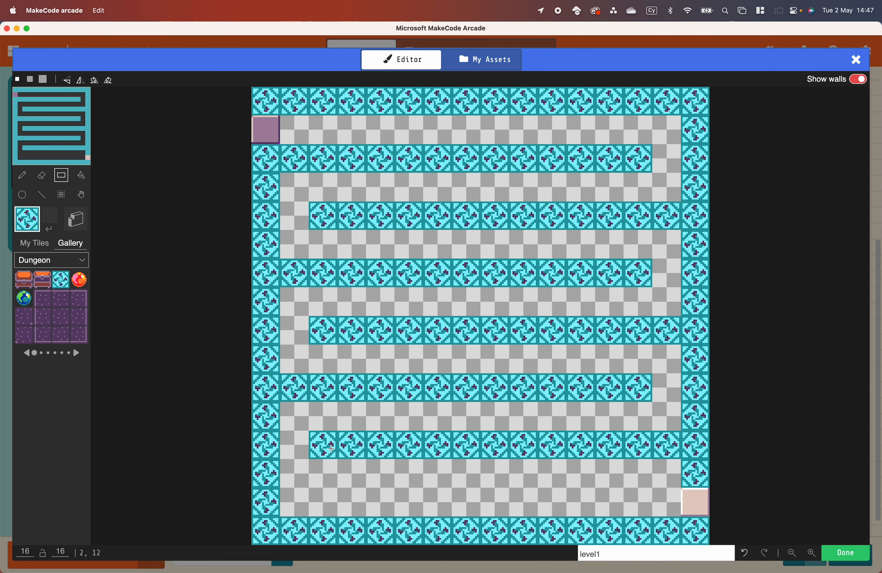
mouse_move(330, 448)
left_mouse_down()
mouse_move(666, 446)
mouse_move(645, 379)
mouse_move(647, 386)
mouse_move(294, 390)
left_mouse_up()
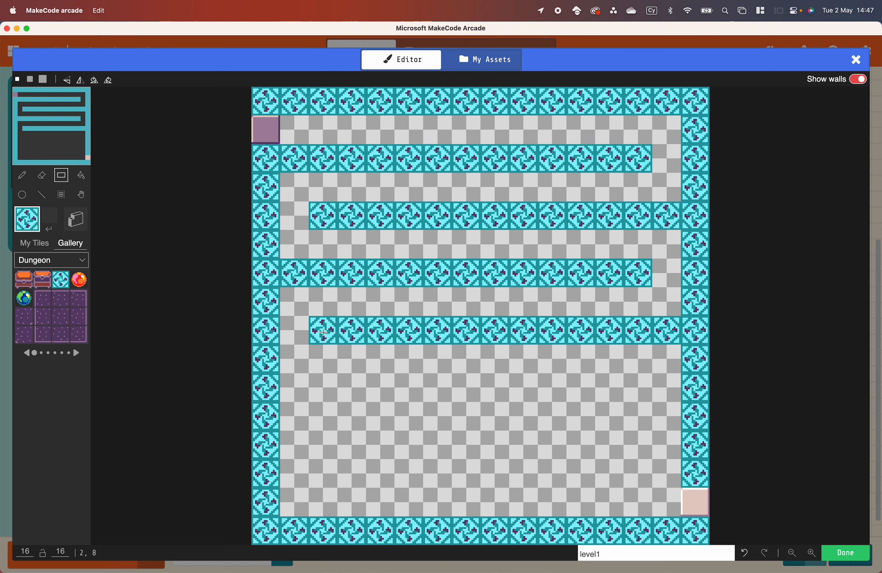
Draw teal swirl wall lines across columns 2–14 of rows 9 and 13 and columns 1–13 of row 11.
mouse_move(323, 332)
left_mouse_down()
mouse_move(668, 331)
mouse_move(667, 359)
mouse_move(330, 360)
left_mouse_up()
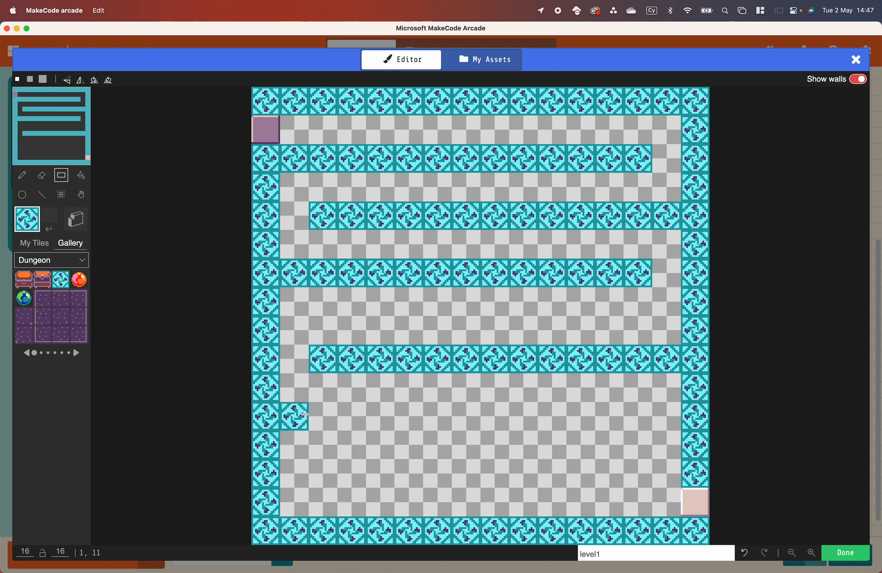
mouse_move(295, 415)
left_mouse_down()
mouse_move(600, 417)
mouse_move(631, 424)
mouse_move(671, 478)
mouse_move(323, 473)
left_mouse_up()
Add single teal obstacle tiles in the double-height corridor: columns 4, 9 and 13 of row 7, columns 2, 6 and 11 of row 8.
left_click(637, 301)
left_click(580, 330)
left_click(322, 330)
left_click(379, 302)
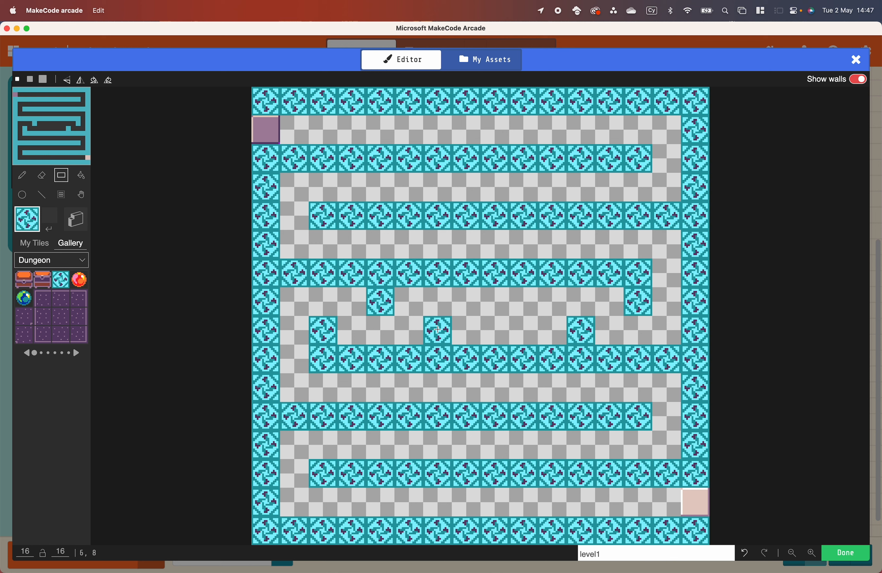
left_click(438, 330)
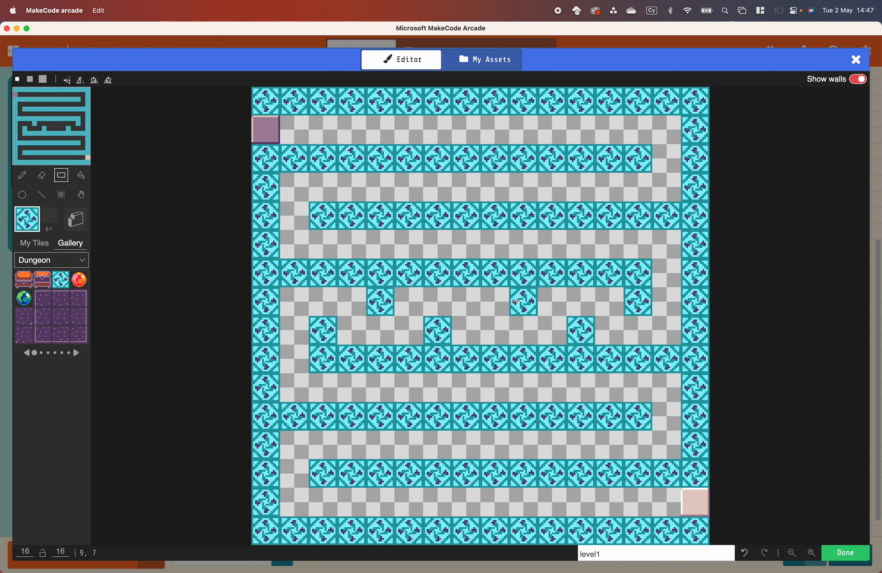
left_click(516, 301)
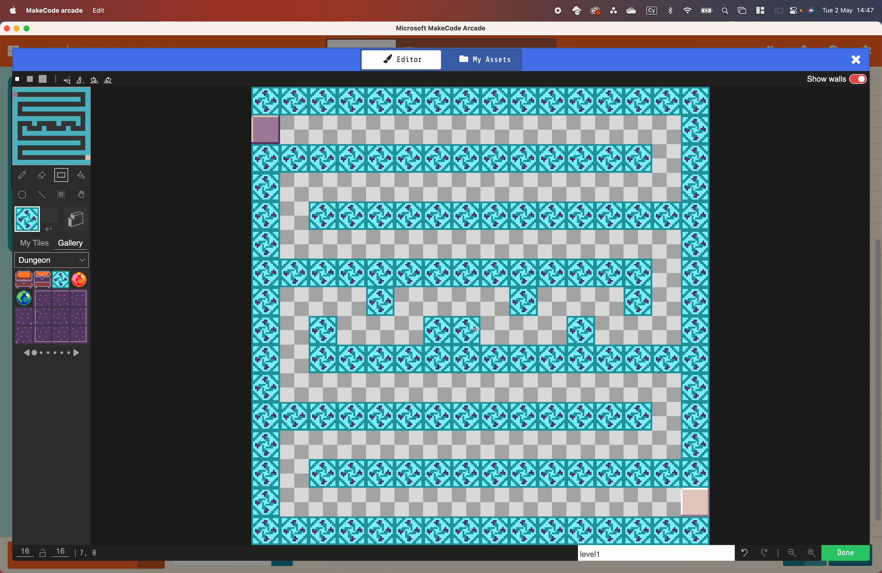